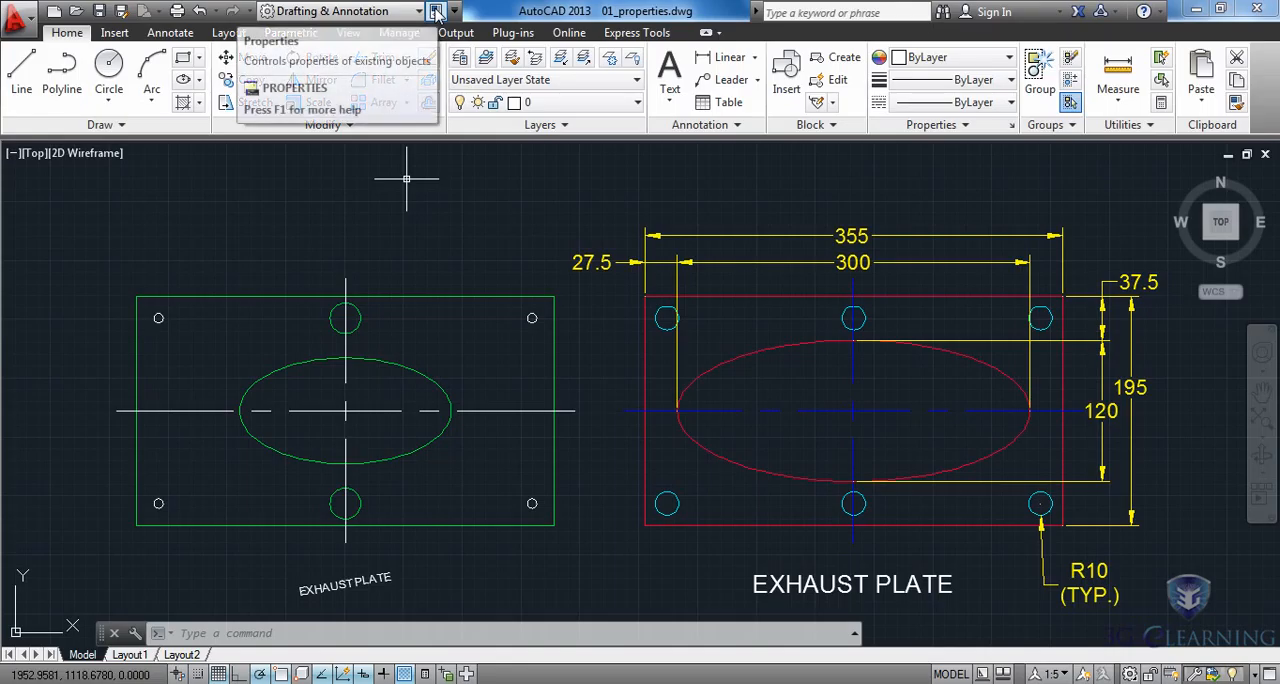
Open the Properties palette and dock it beside the drawing with both exhaust plates in view.
click(436, 12)
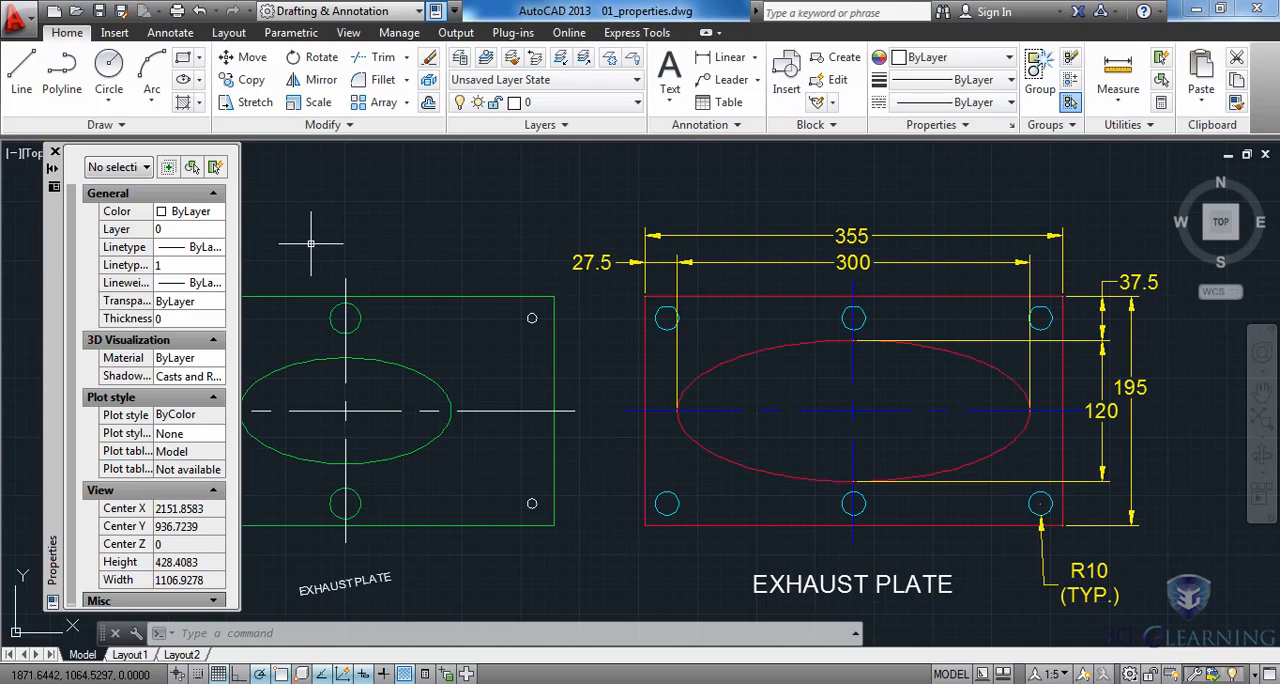
click(53, 169)
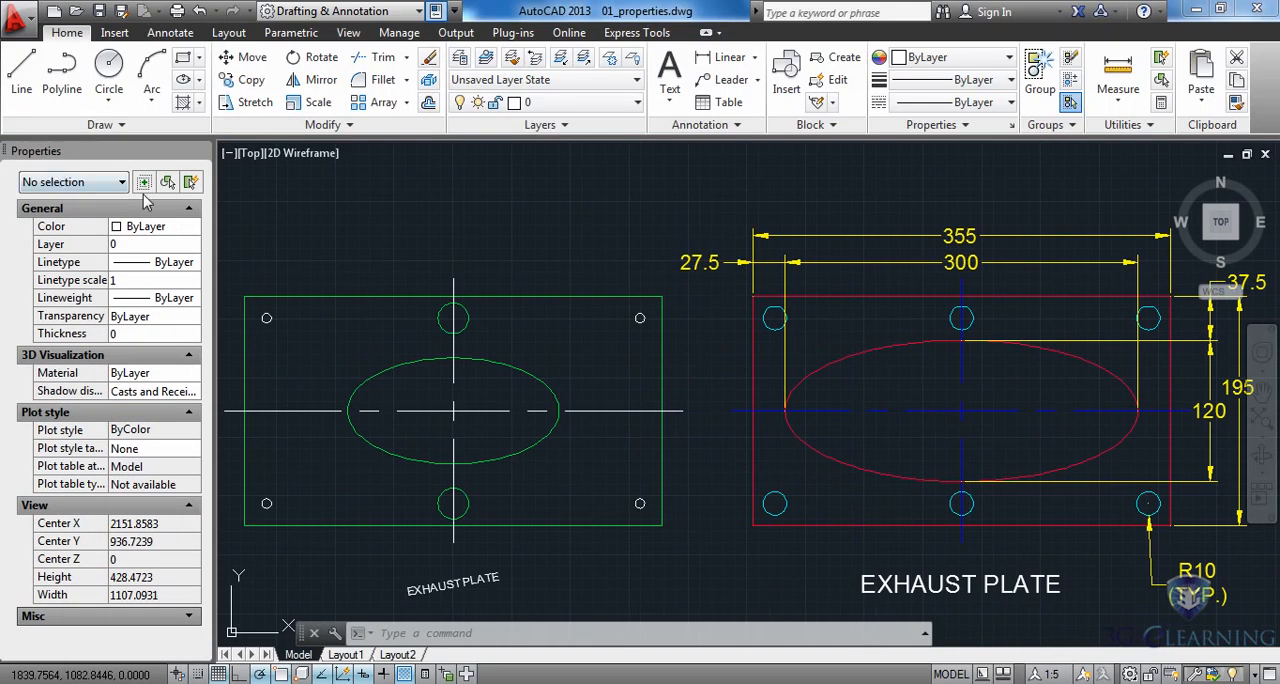
scroll(661, 385, down, 2)
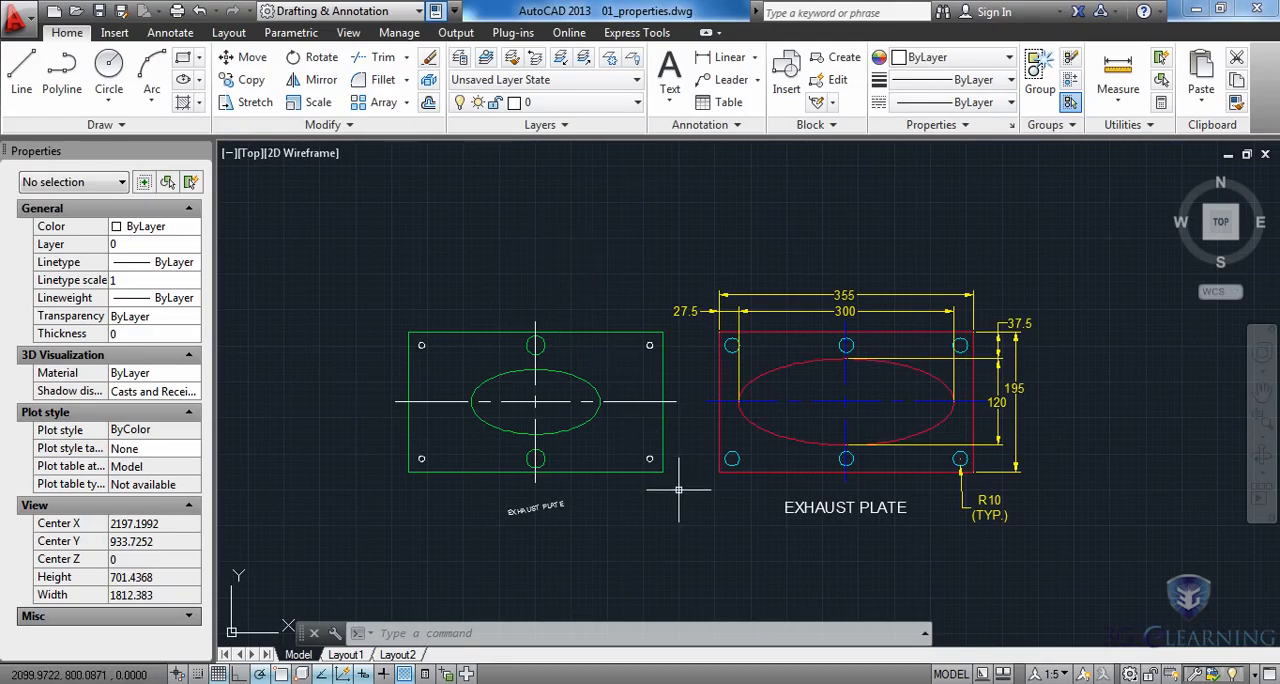
middle_drag(679, 490, 638, 493)
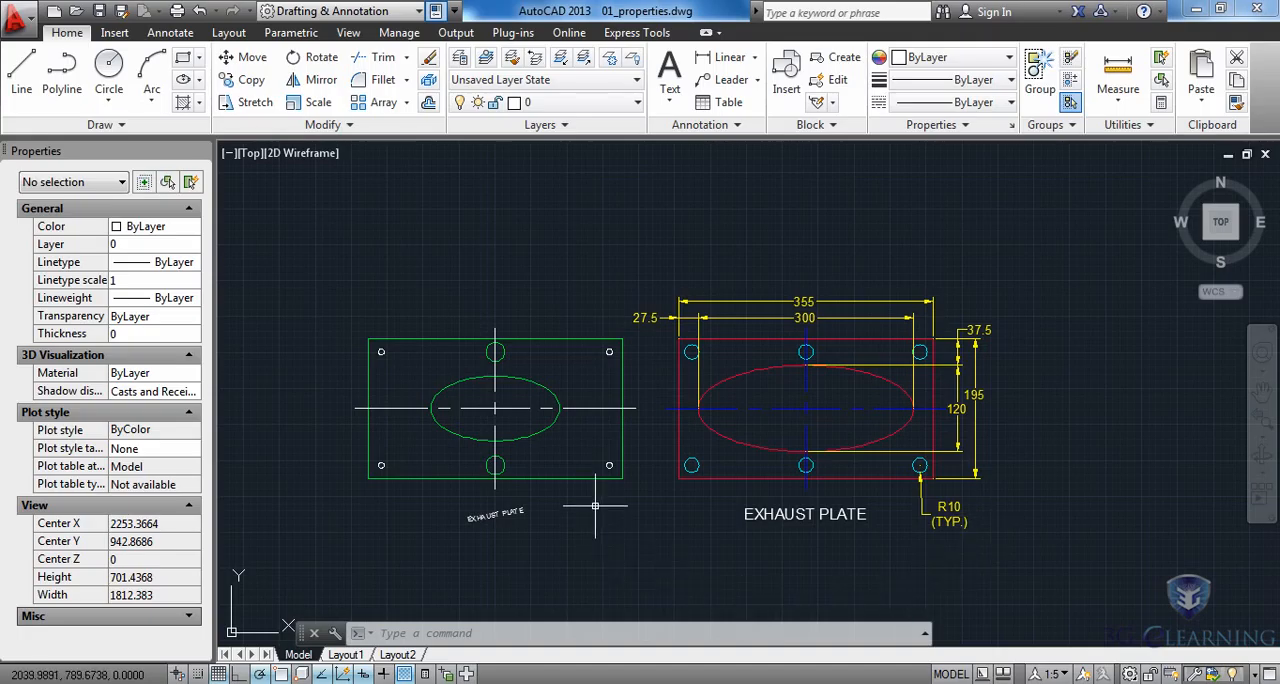
Set the radius of the green plate's lower-right corner hole to 10.
click(609, 465)
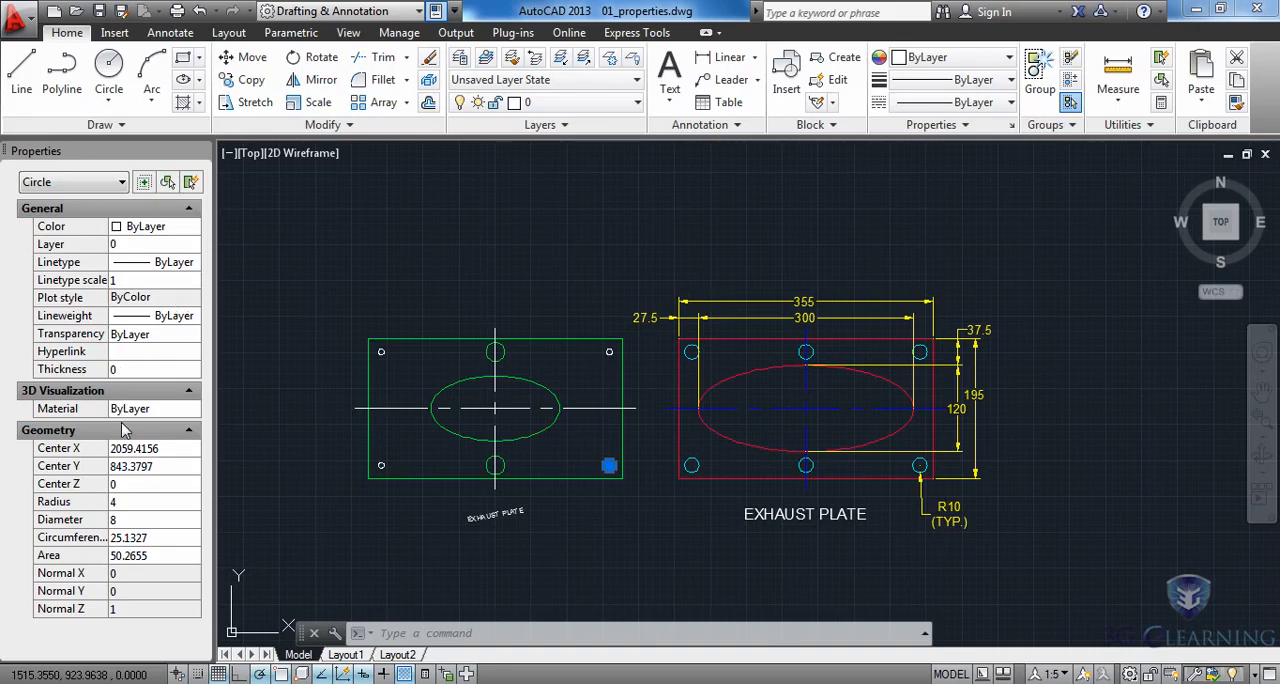
click(128, 503)
text(10)
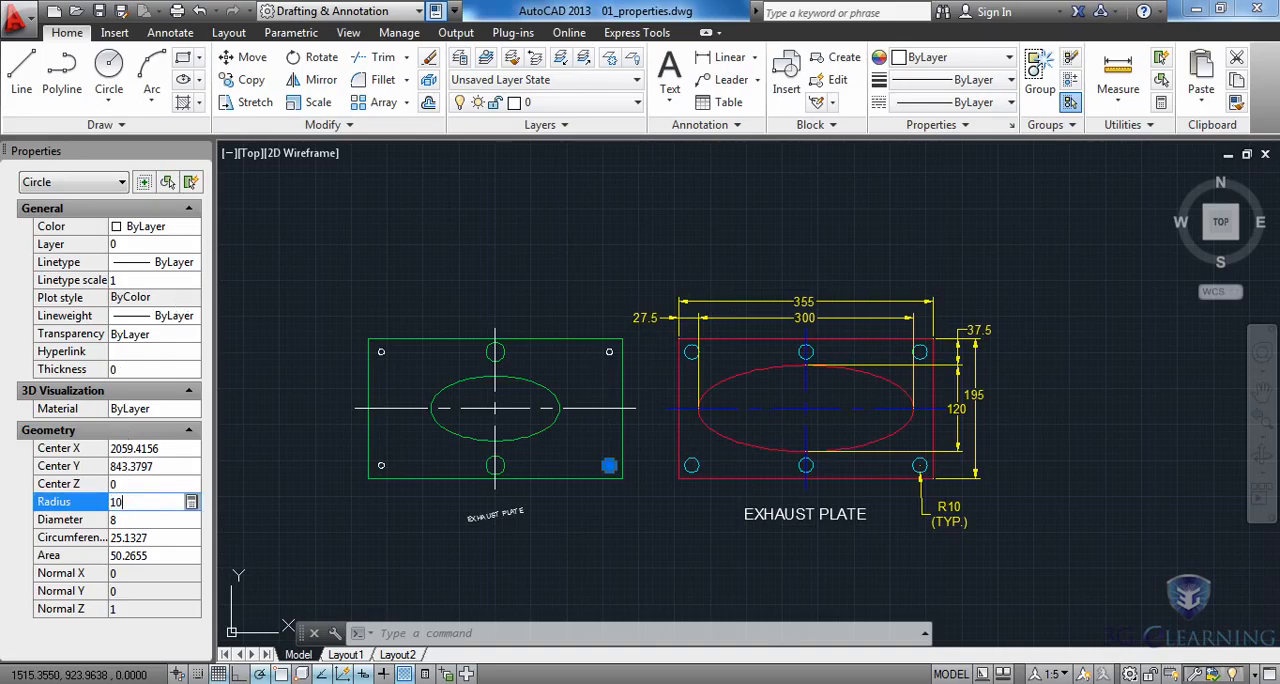
key(Return)
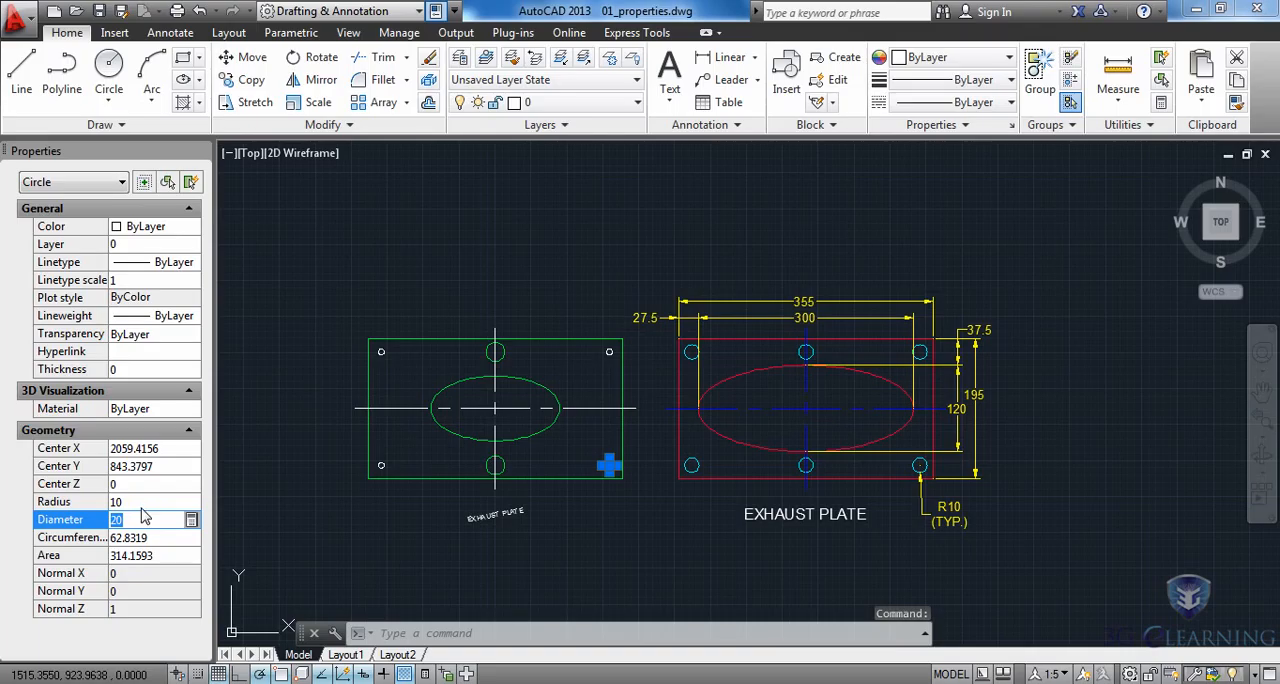
key(Escape)
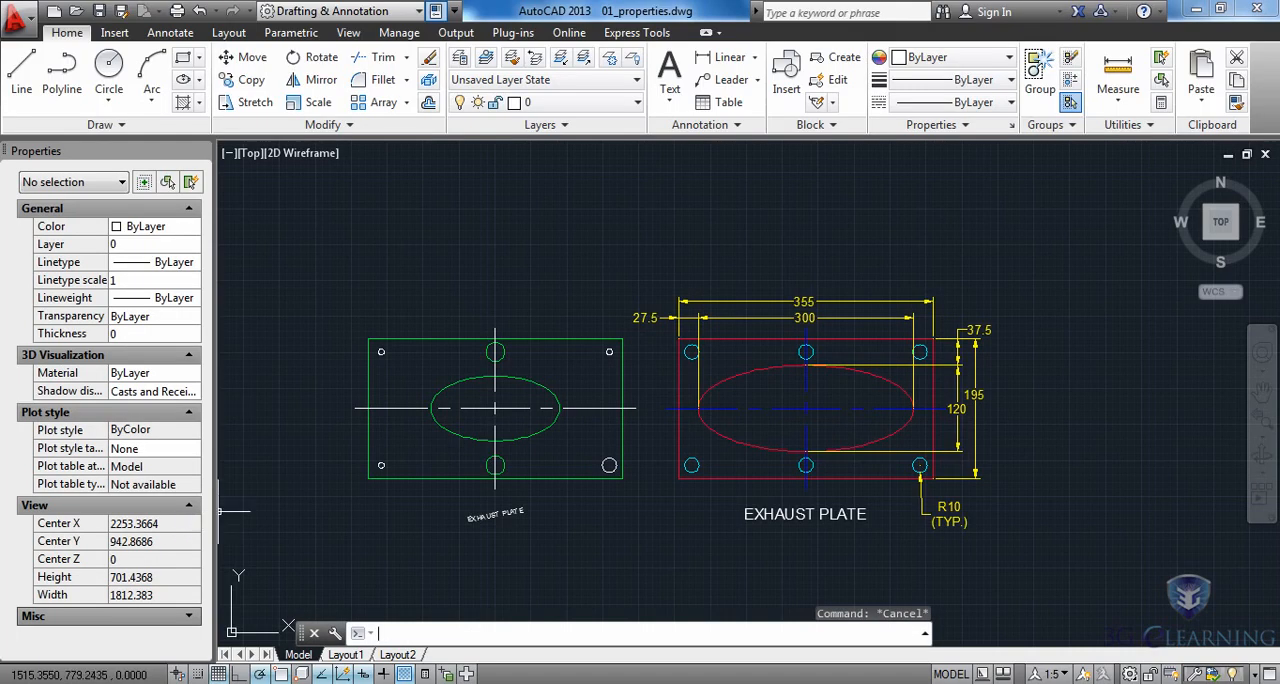
key(Escape)
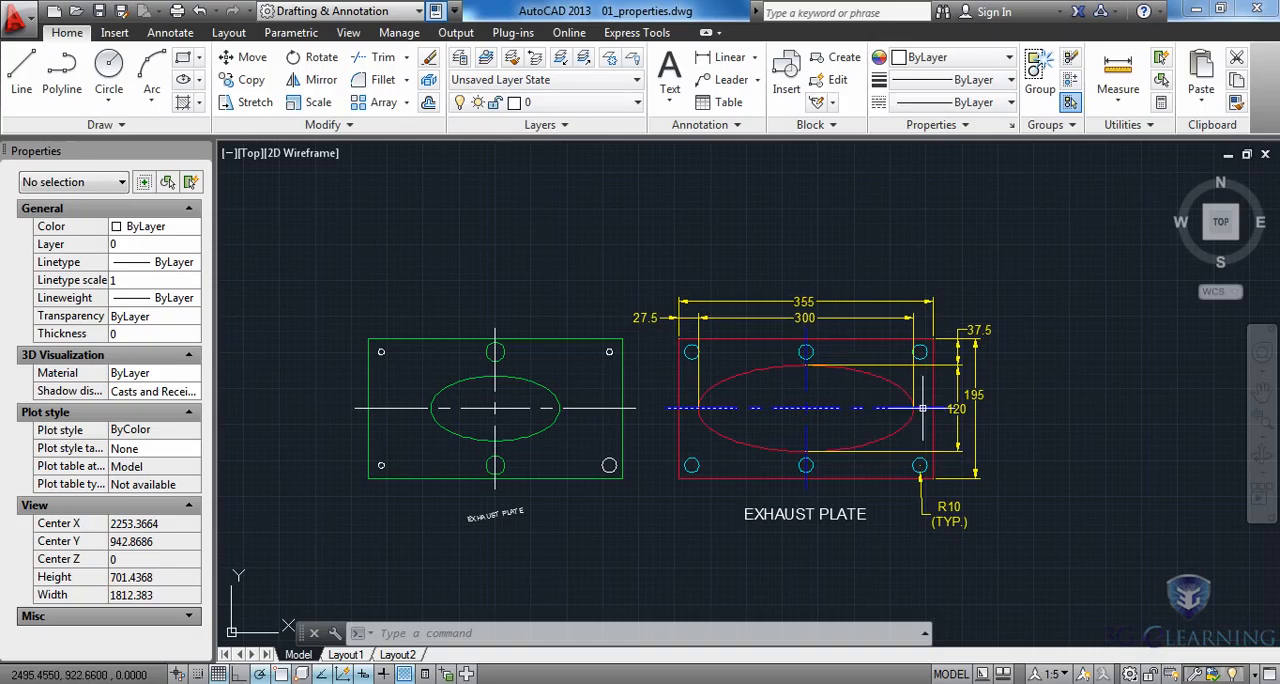
Set the major radius of the green plate's central ellipse to 150.
mouse_move(922, 408)
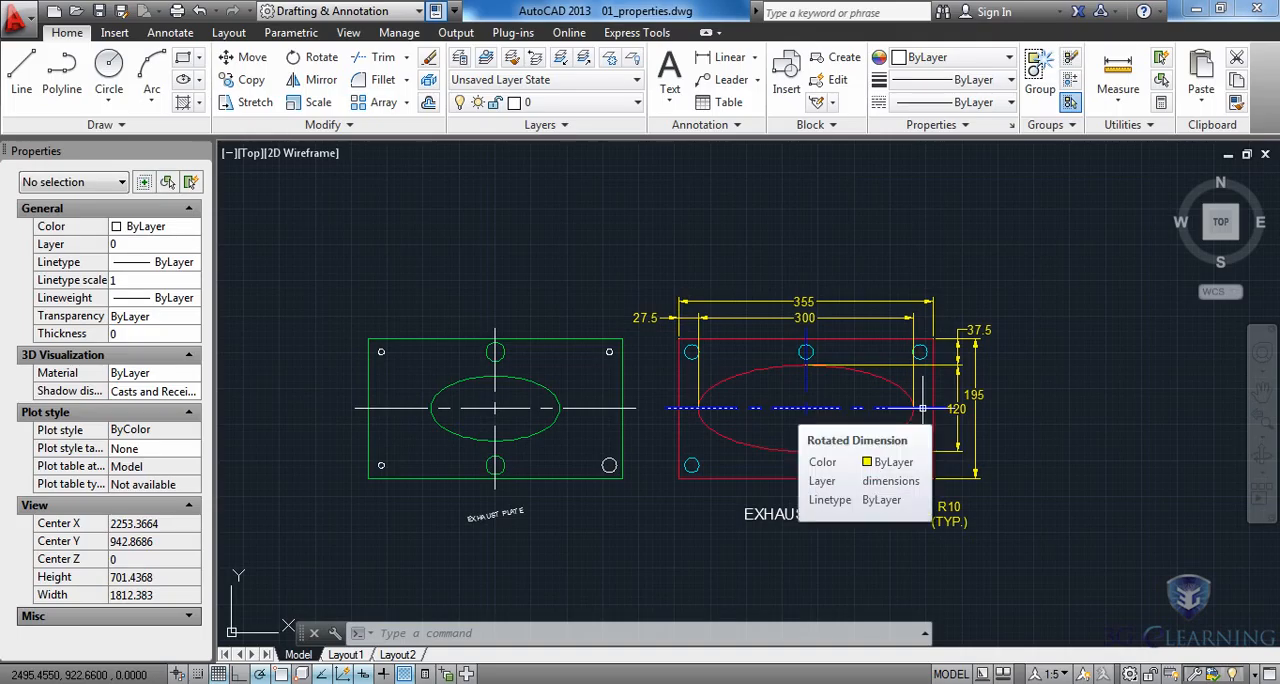
click(538, 385)
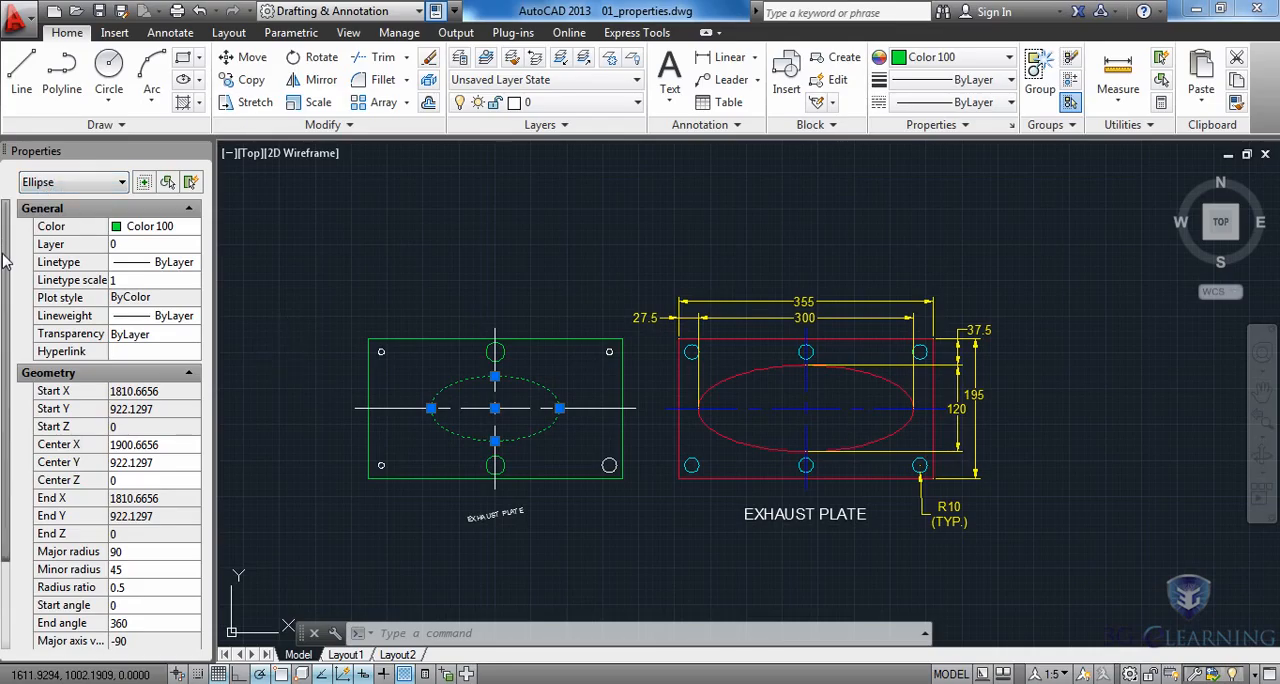
scroll(5, 263, down, 1)
scroll(6, 270, down, 2)
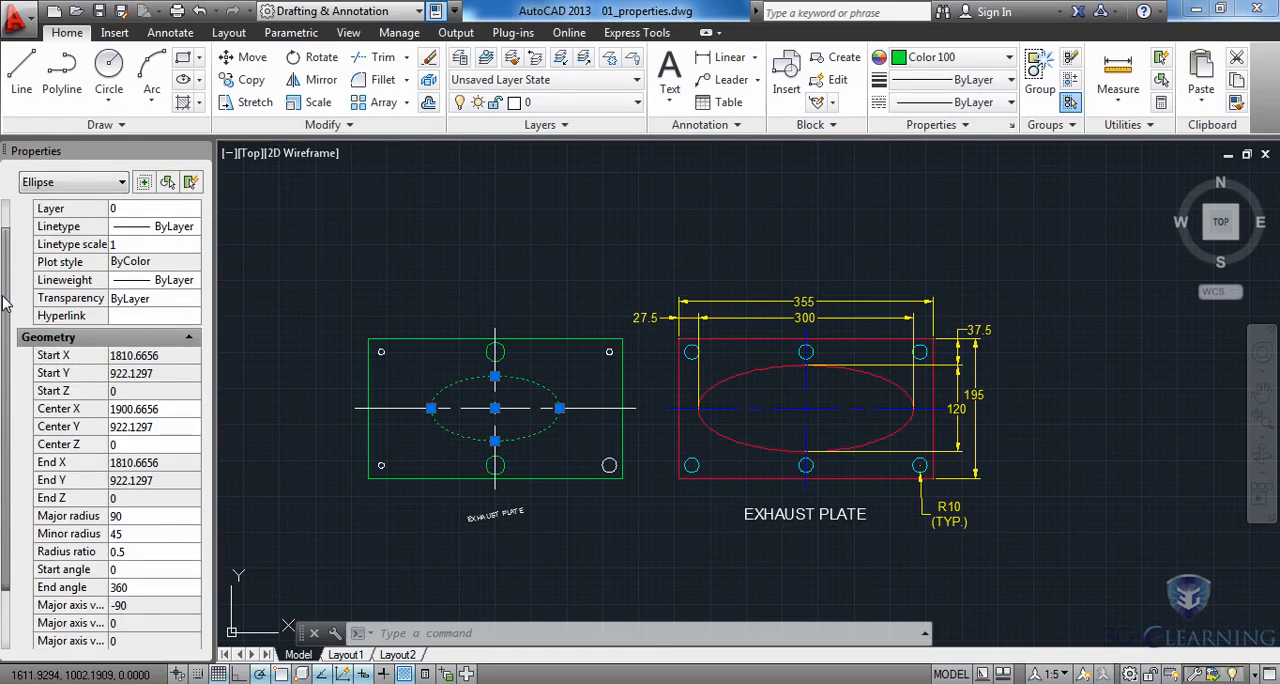
scroll(5, 323, down, 3)
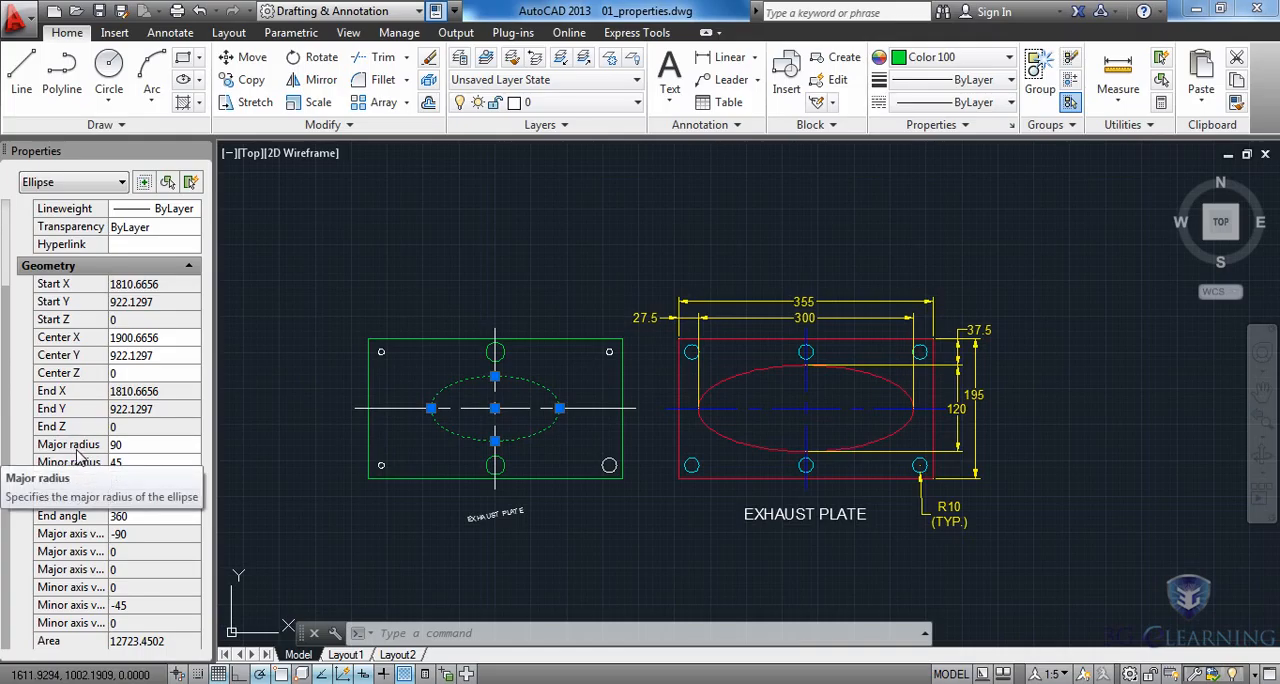
click(149, 443)
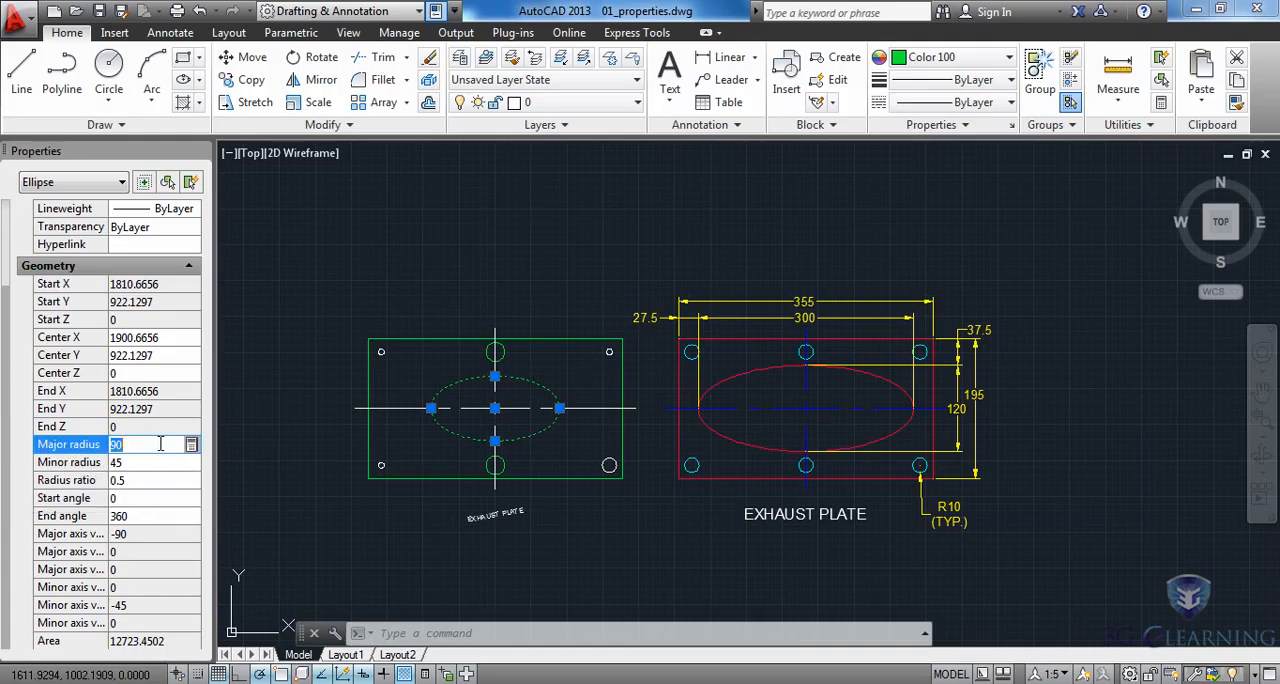
text(150)
Set the green ellipse's minor radius to 60 by calculating 120/2 in QuickCalc and applying the result.
click(142, 461)
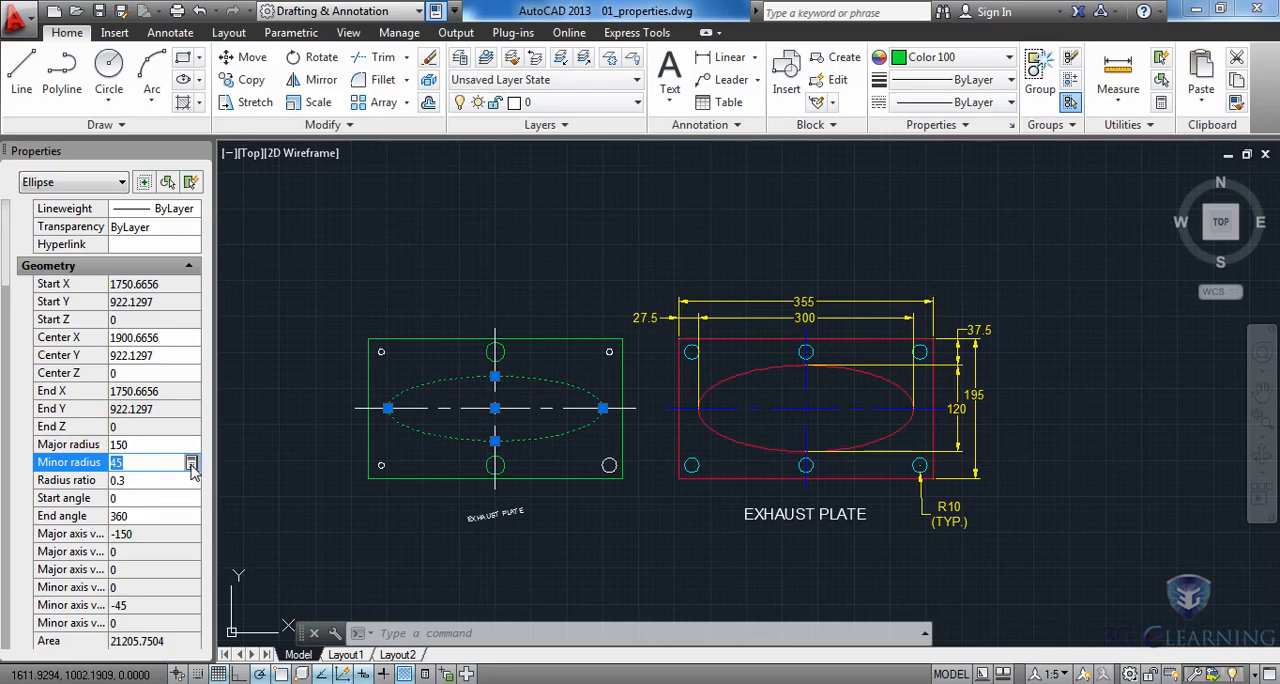
click(191, 464)
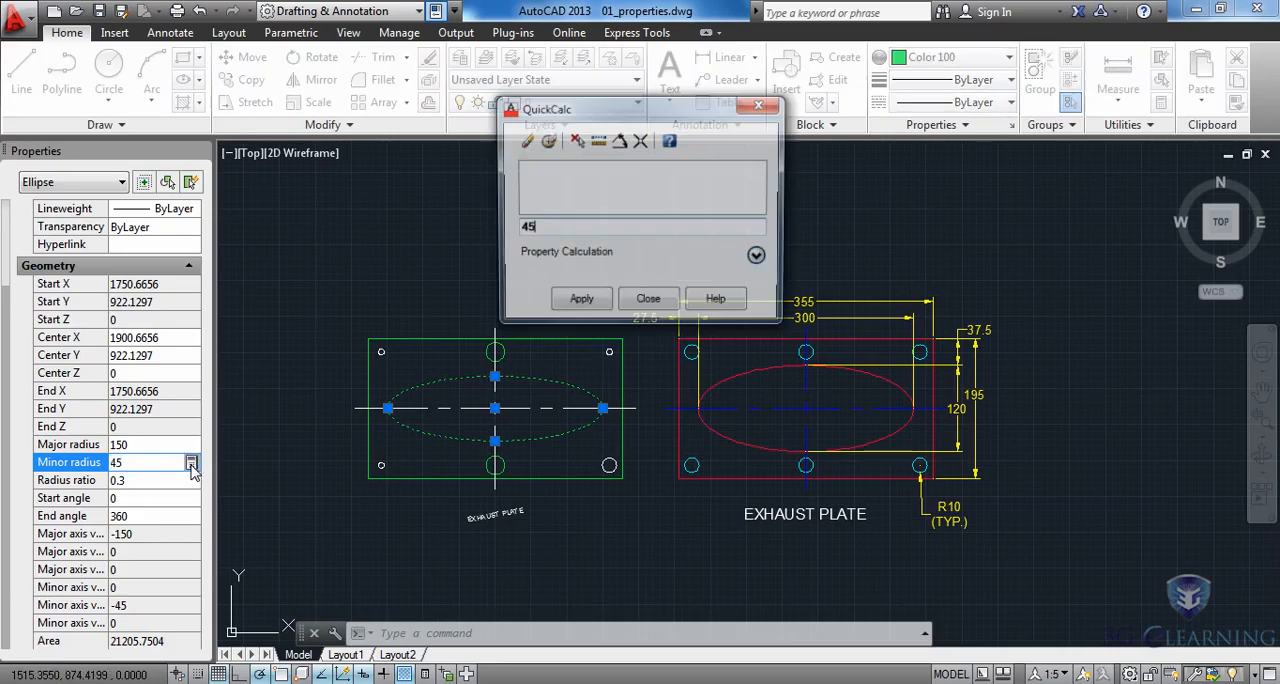
click(759, 258)
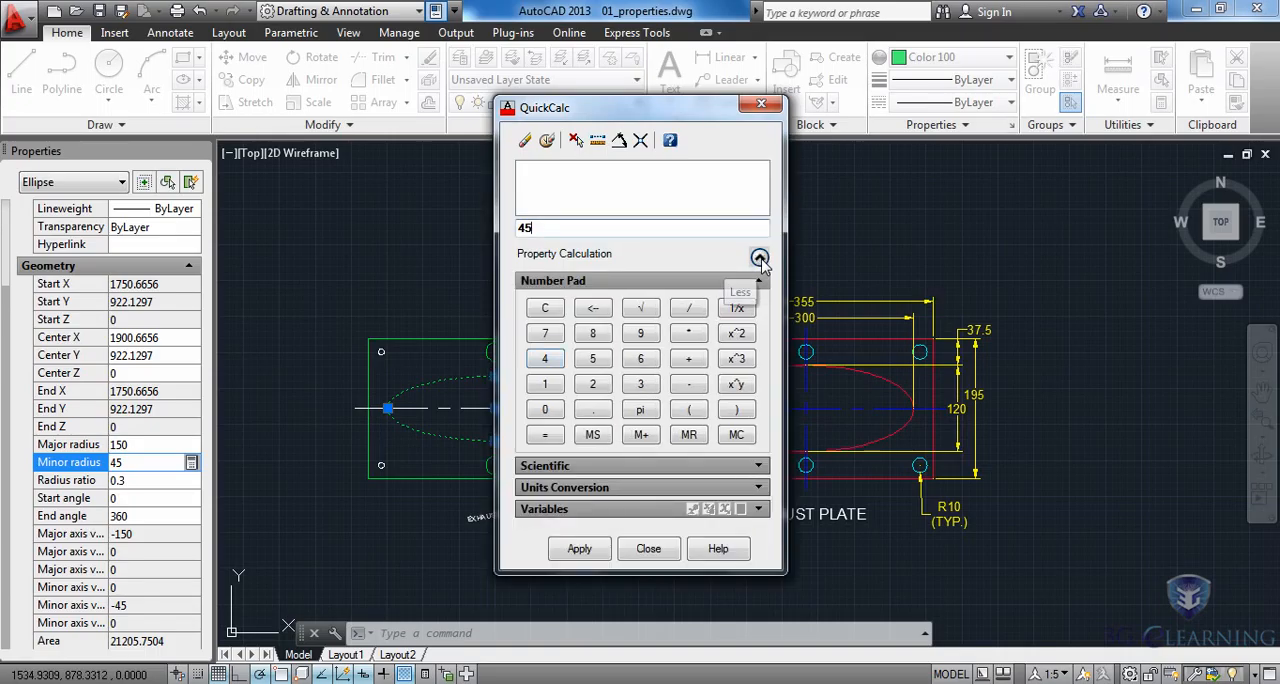
click(545, 384)
click(592, 384)
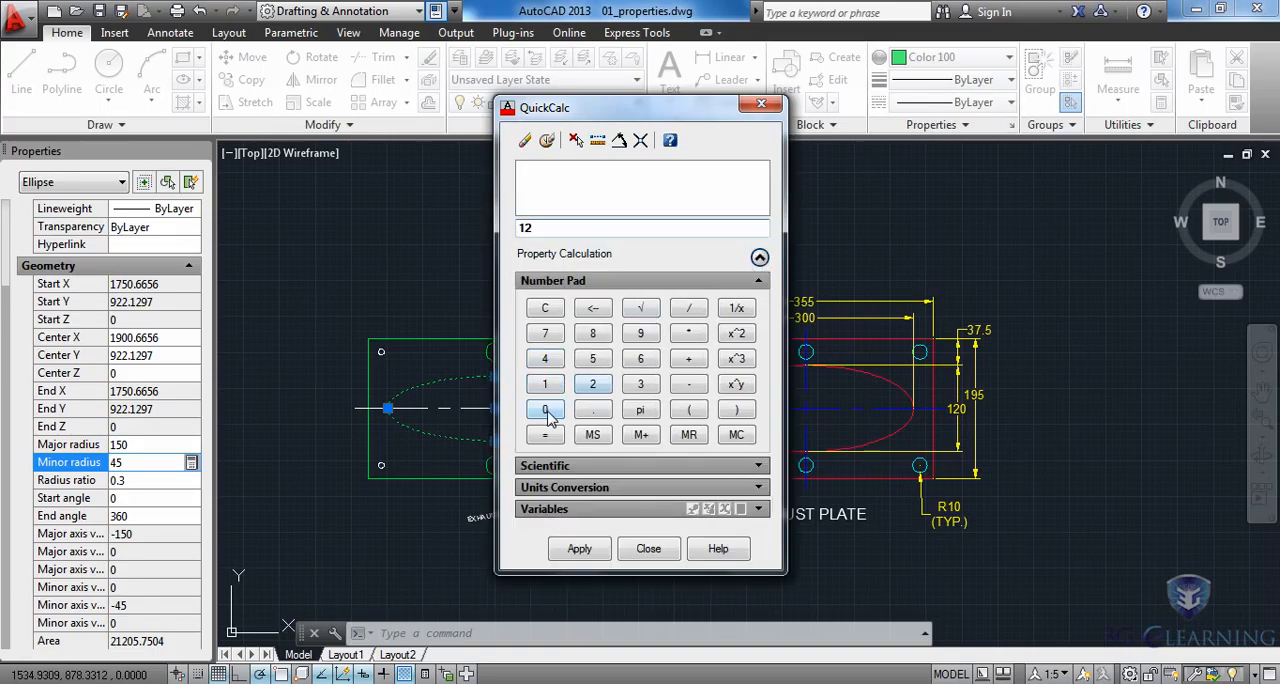
click(545, 409)
click(689, 308)
click(592, 384)
click(545, 434)
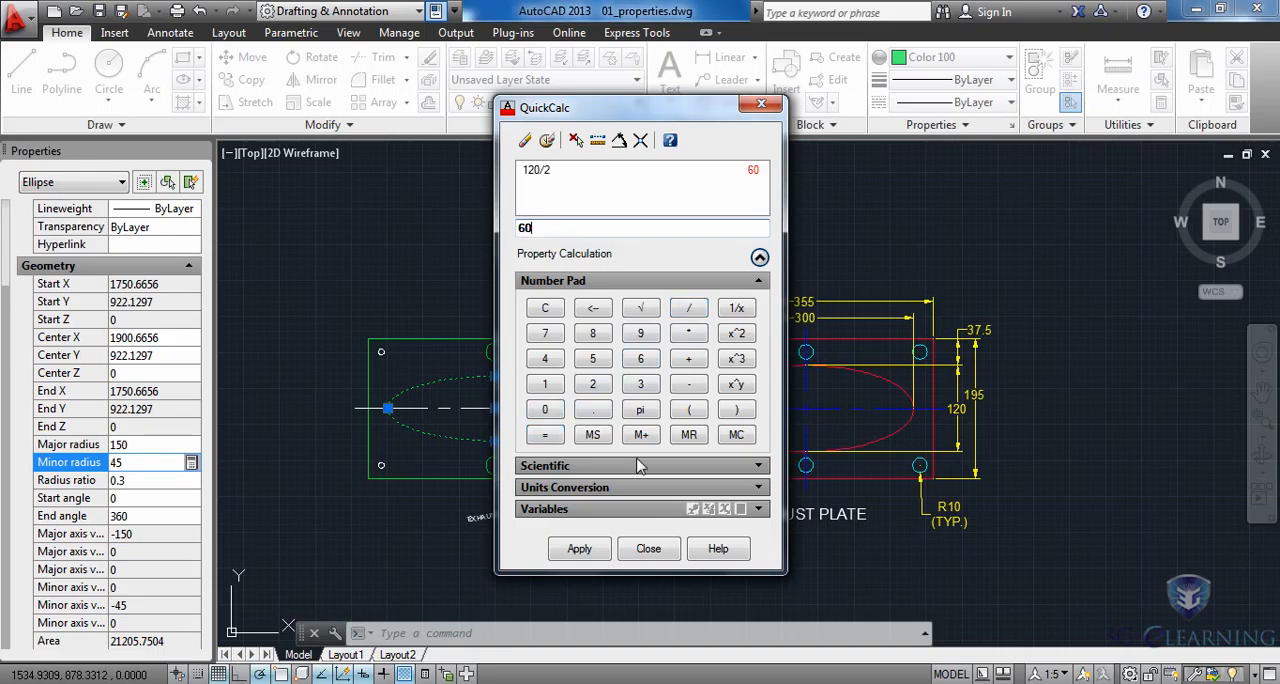
click(576, 549)
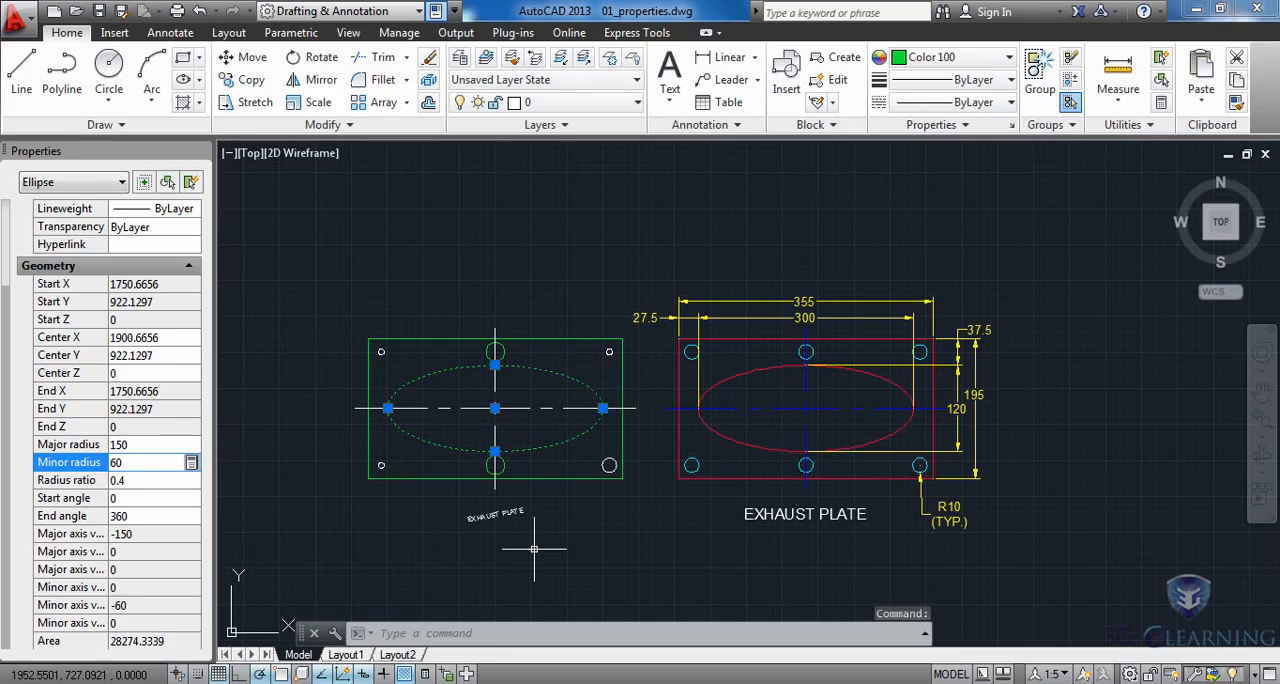
key(Escape)
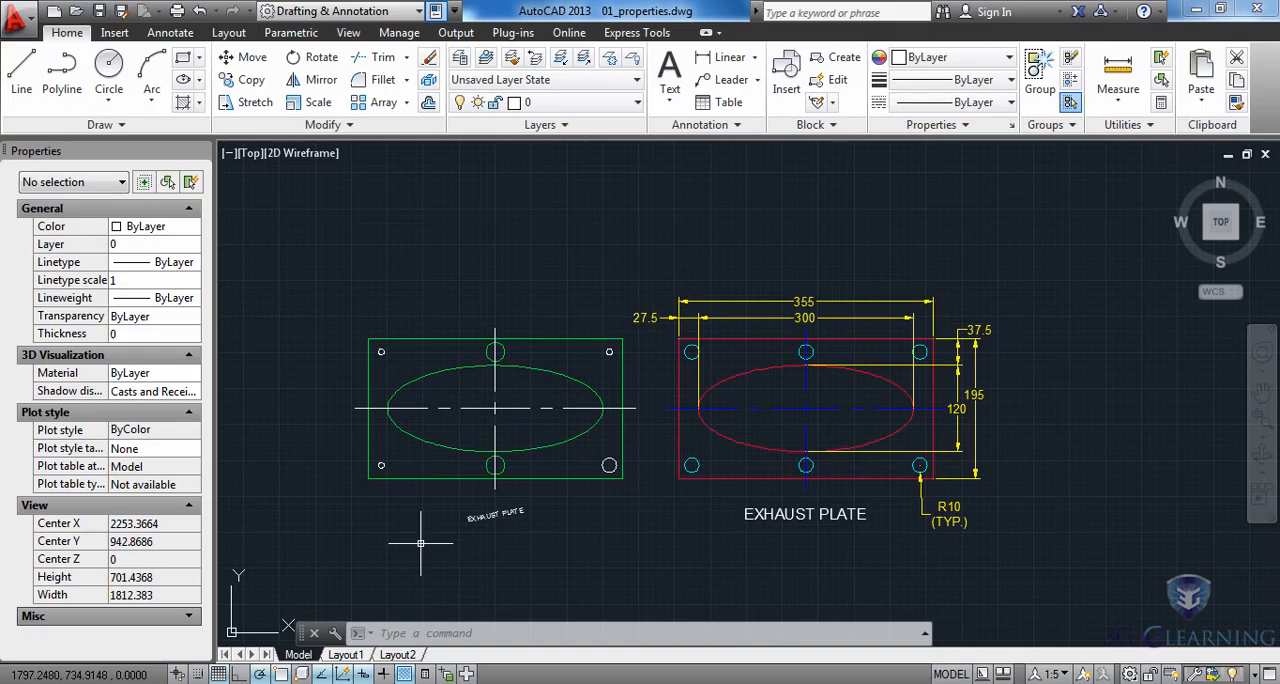
Select the whole green plate, filter its properties to the circles only, and set their radius to 10.
click(347, 298)
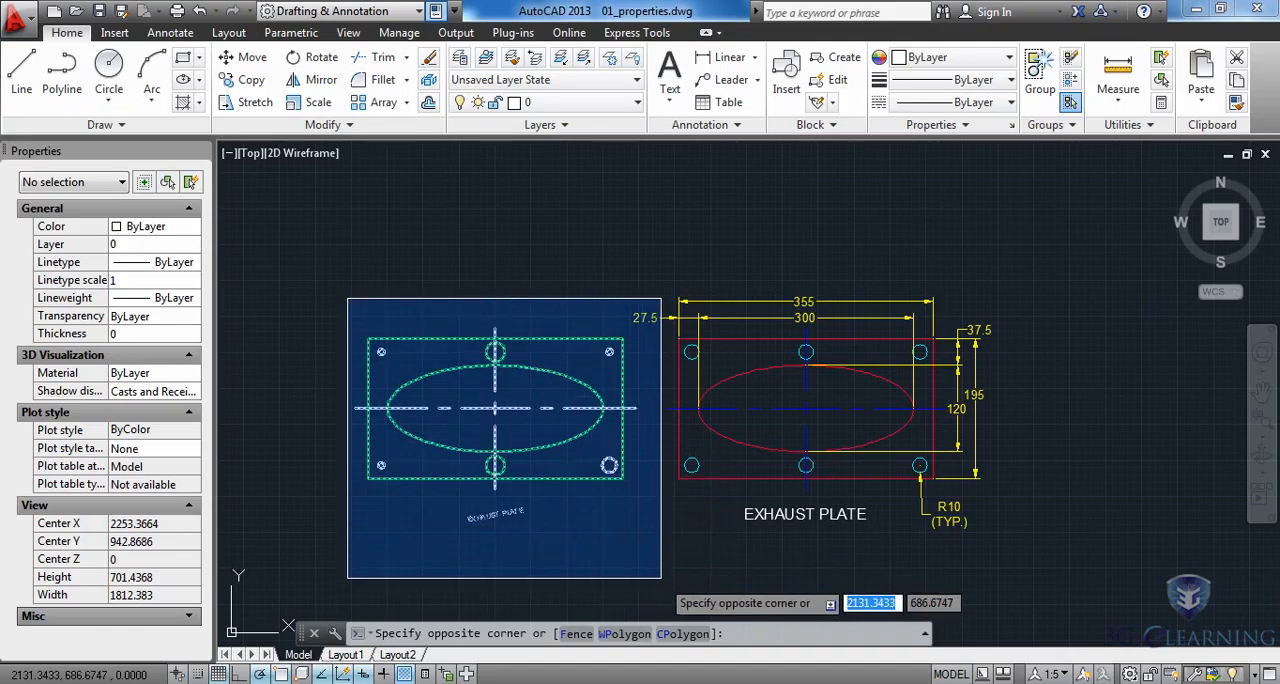
click(661, 578)
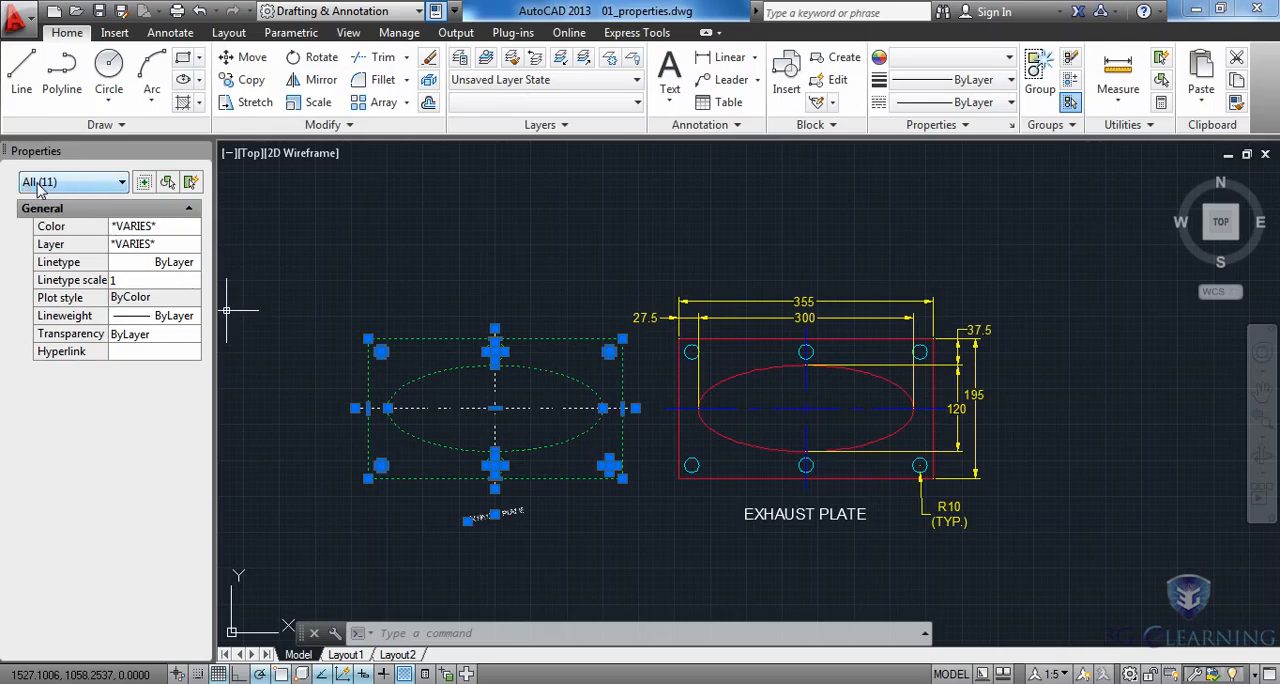
click(114, 192)
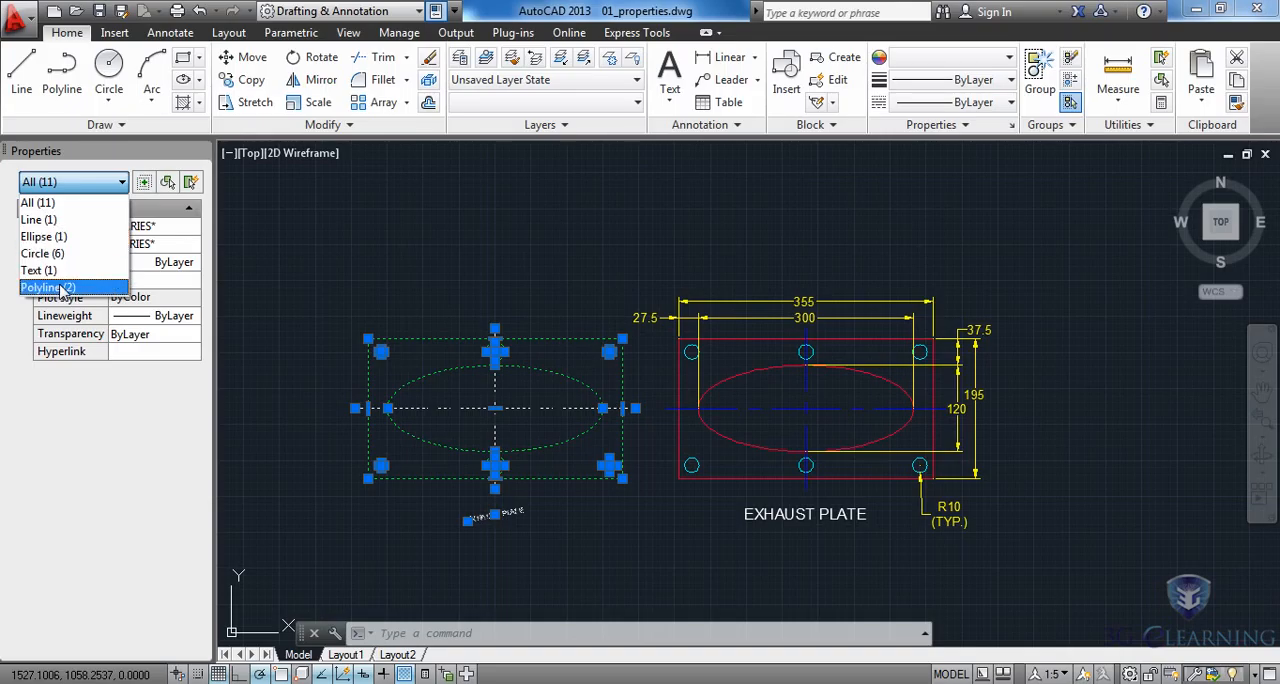
click(60, 255)
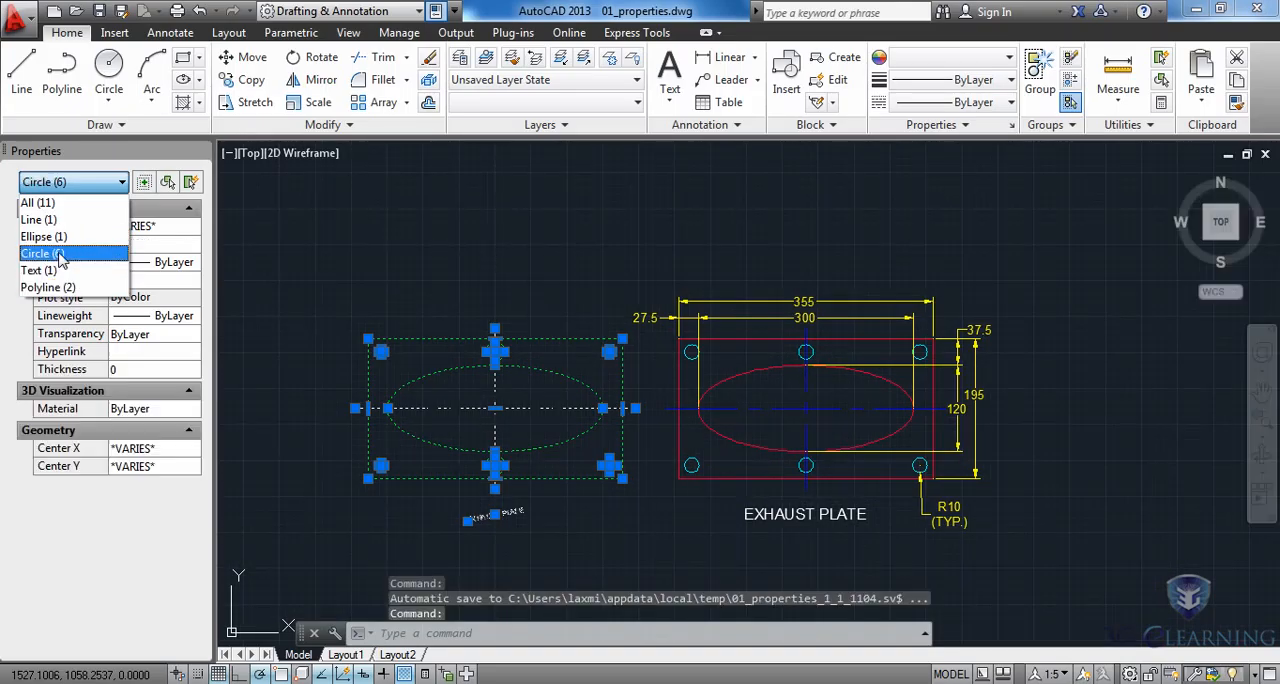
click(160, 502)
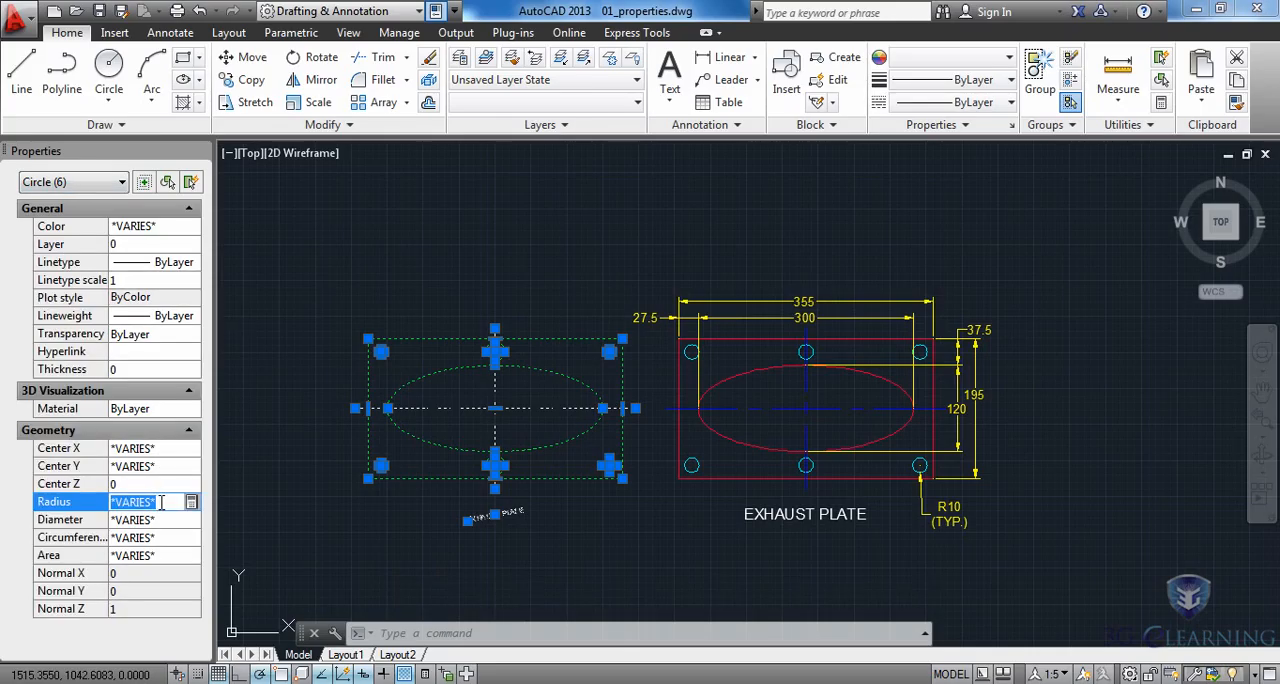
text(10)
key(Tab)
key(Escape)
key(Escape)
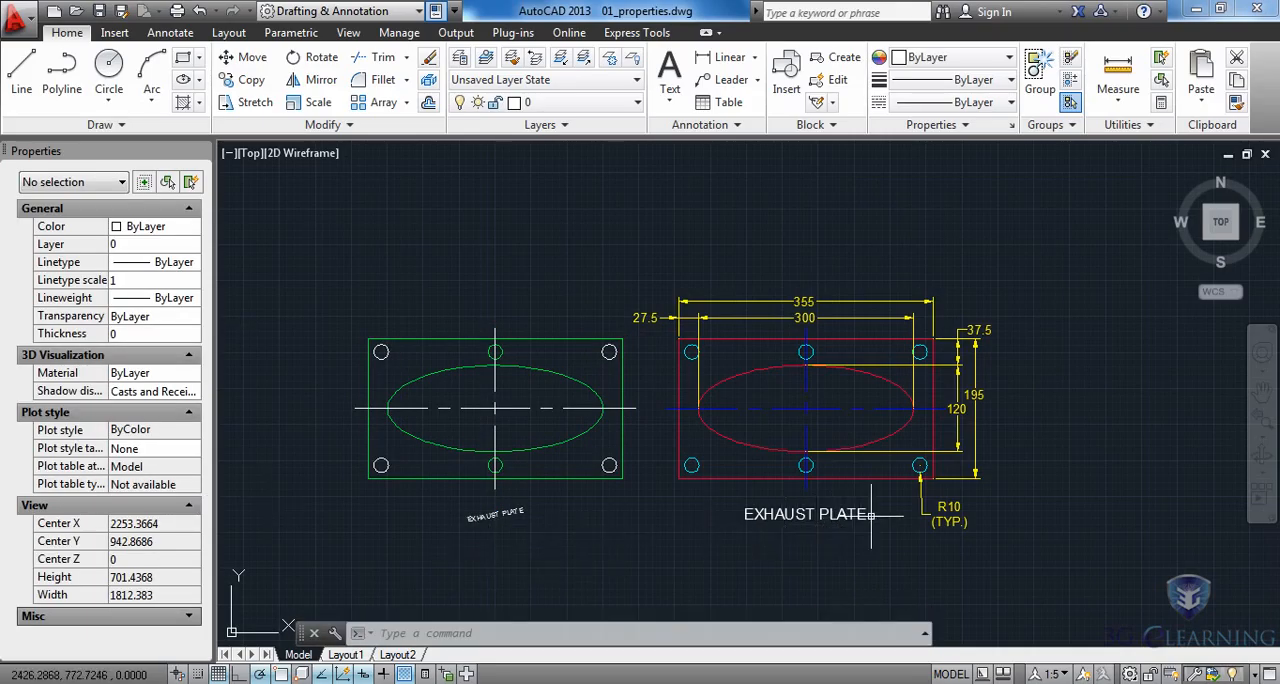
Match the green plate's EXHAUST PLATE title to the red plate's title by setting its height to 15 and rotation to 0.
click(756, 516)
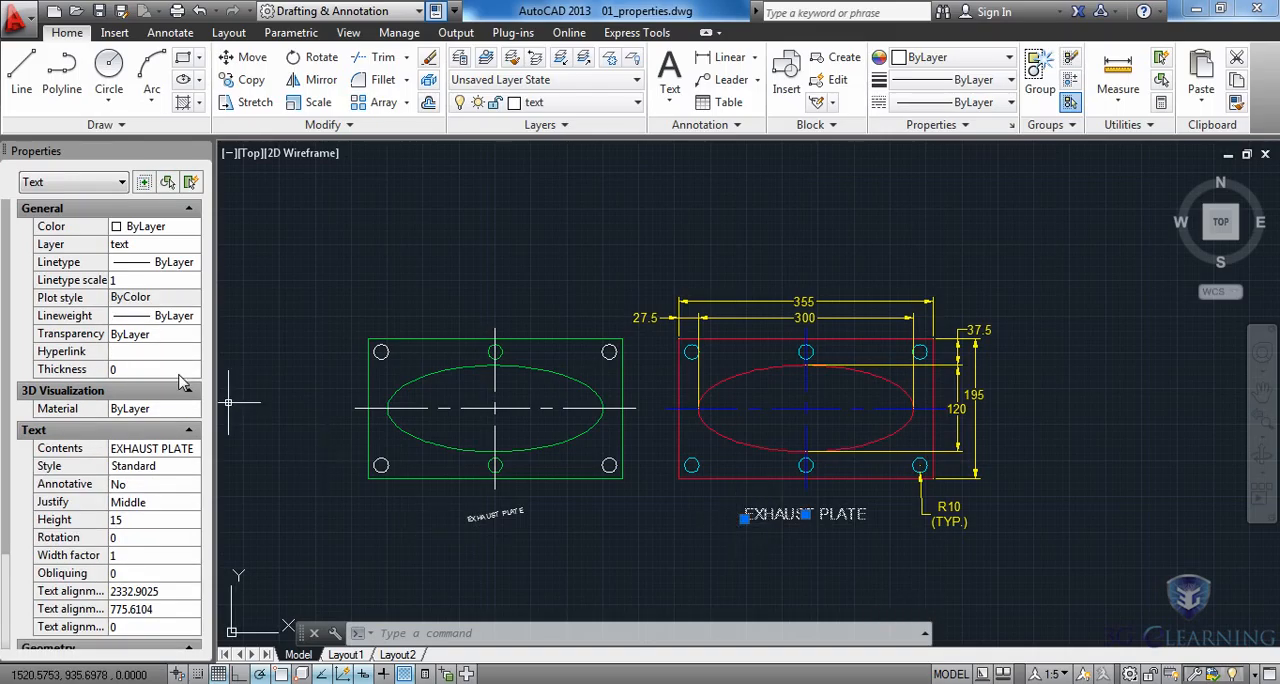
drag(5, 282, 3, 359)
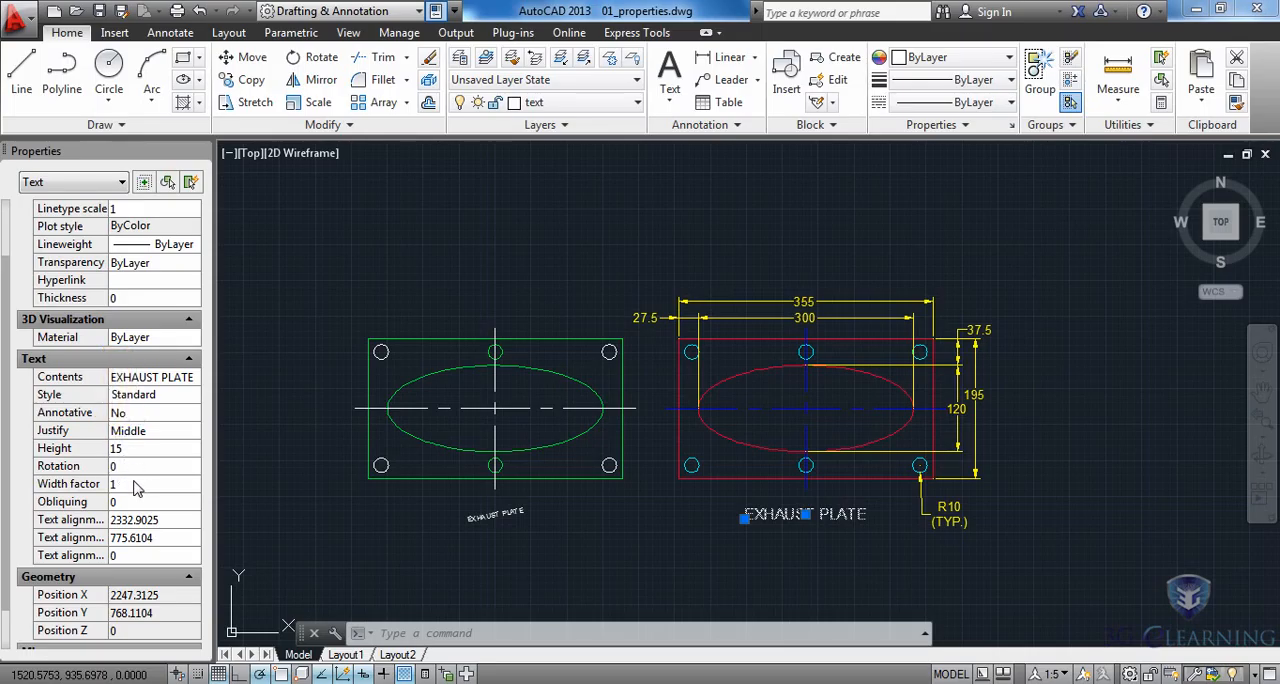
key(Escape)
click(476, 517)
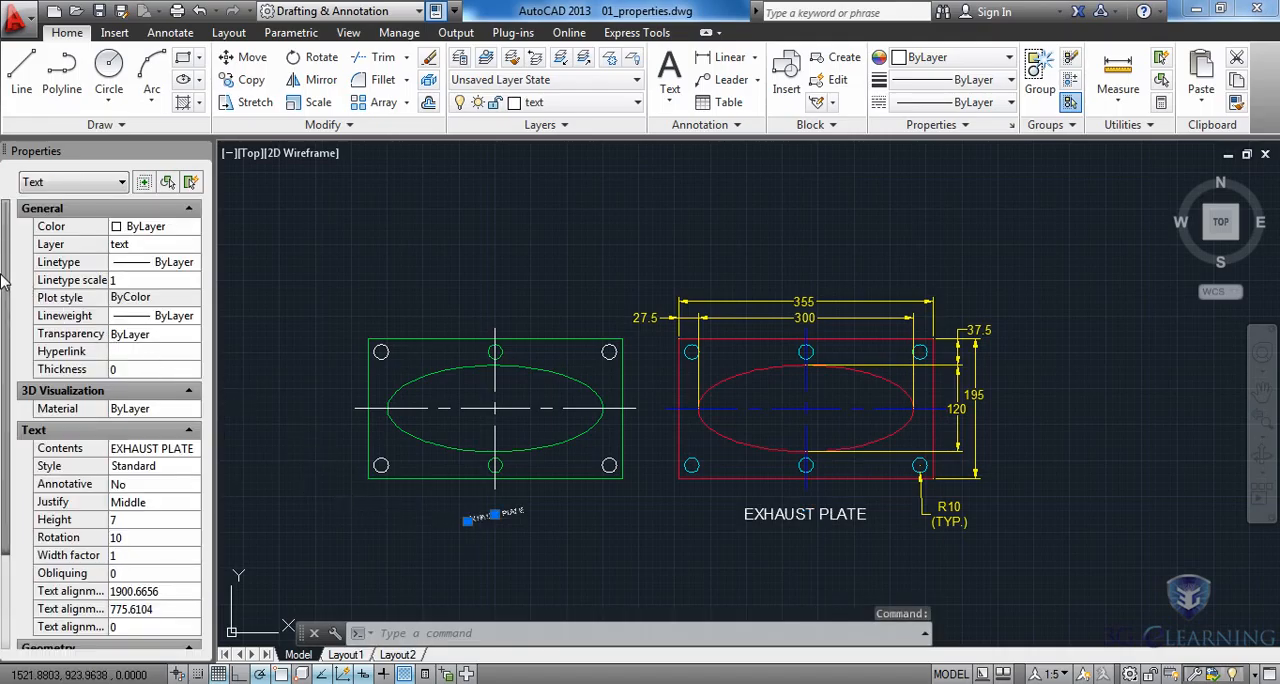
scroll(80, 380, down, 1)
click(156, 467)
text(15)
key(Tab)
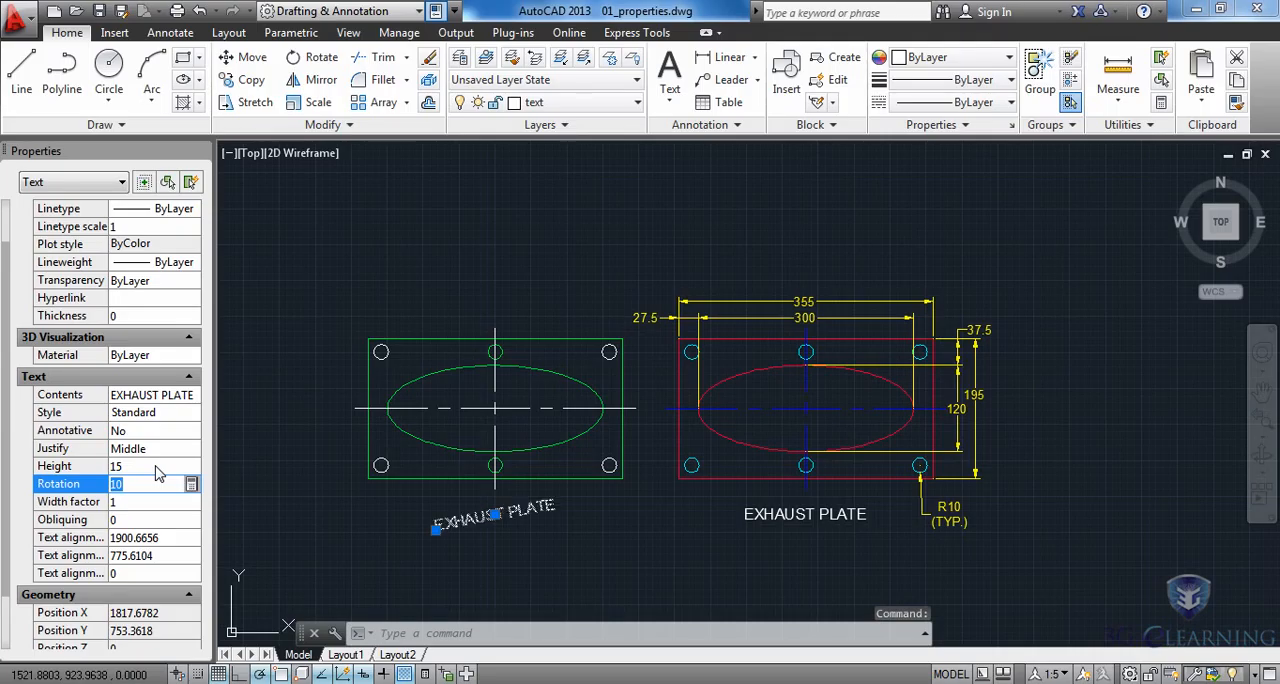
text(0)
key(Tab)
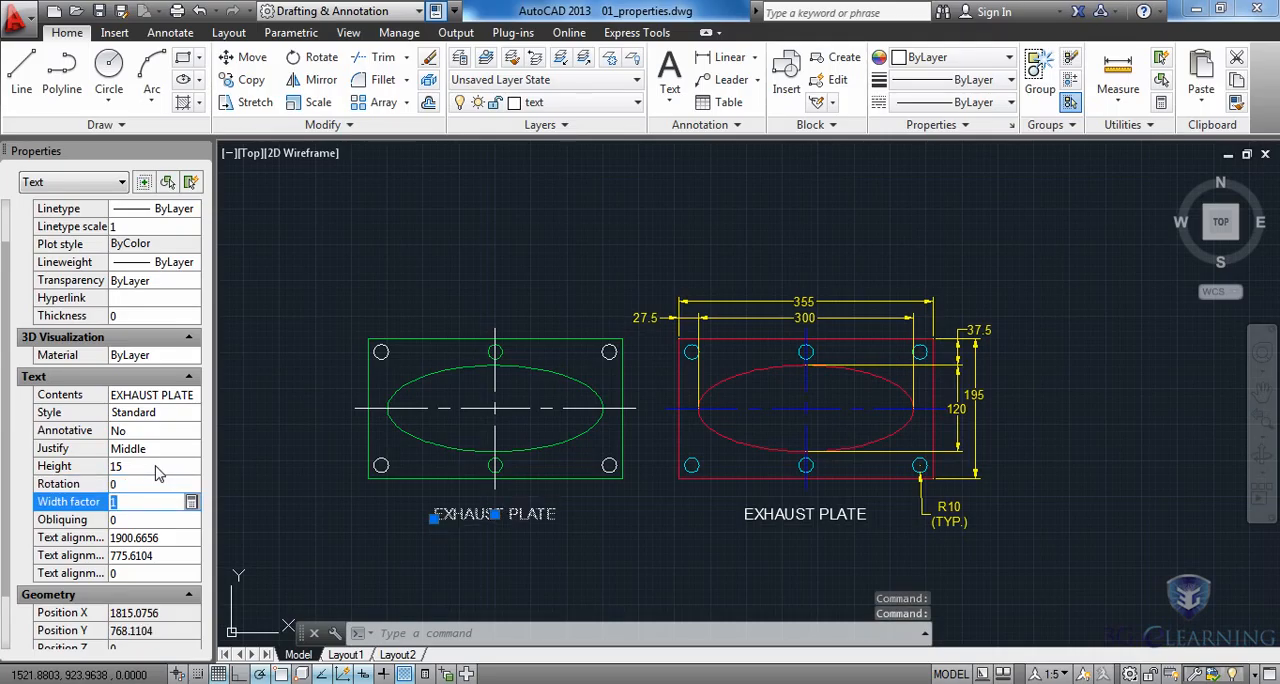
key(Escape)
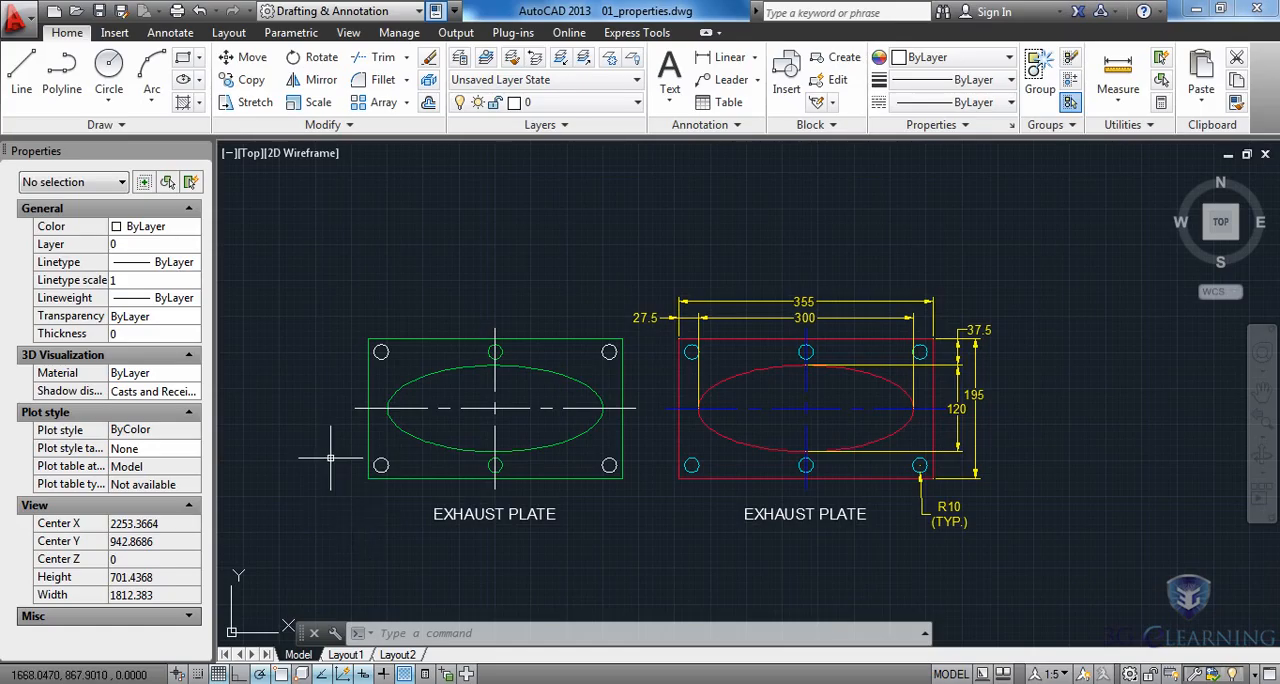
Collapse the Properties palette to free up the drawing area.
mouse_move(190, 162)
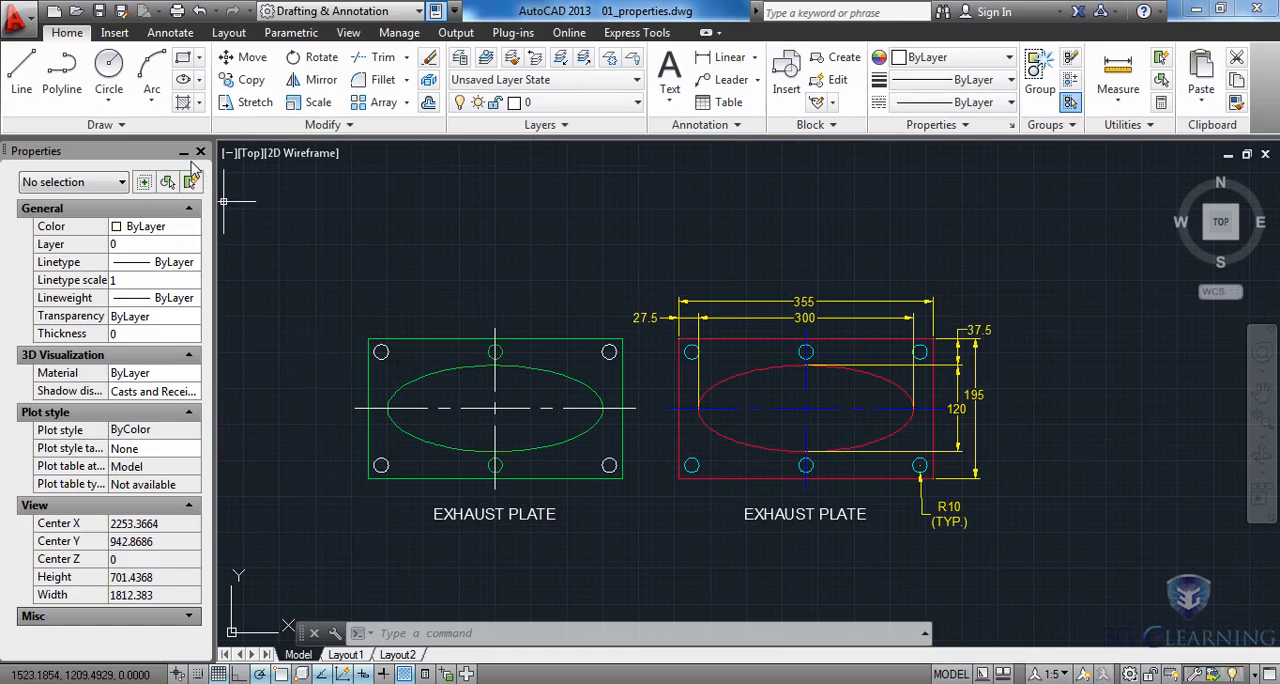
click(185, 157)
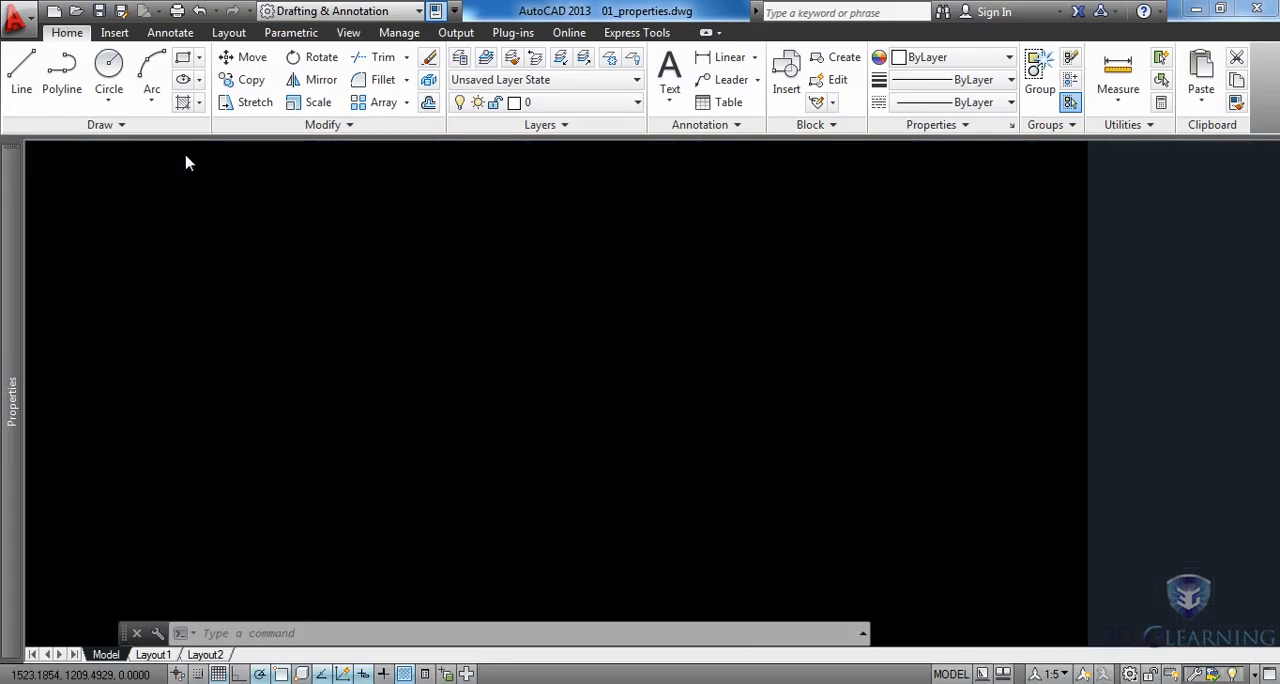